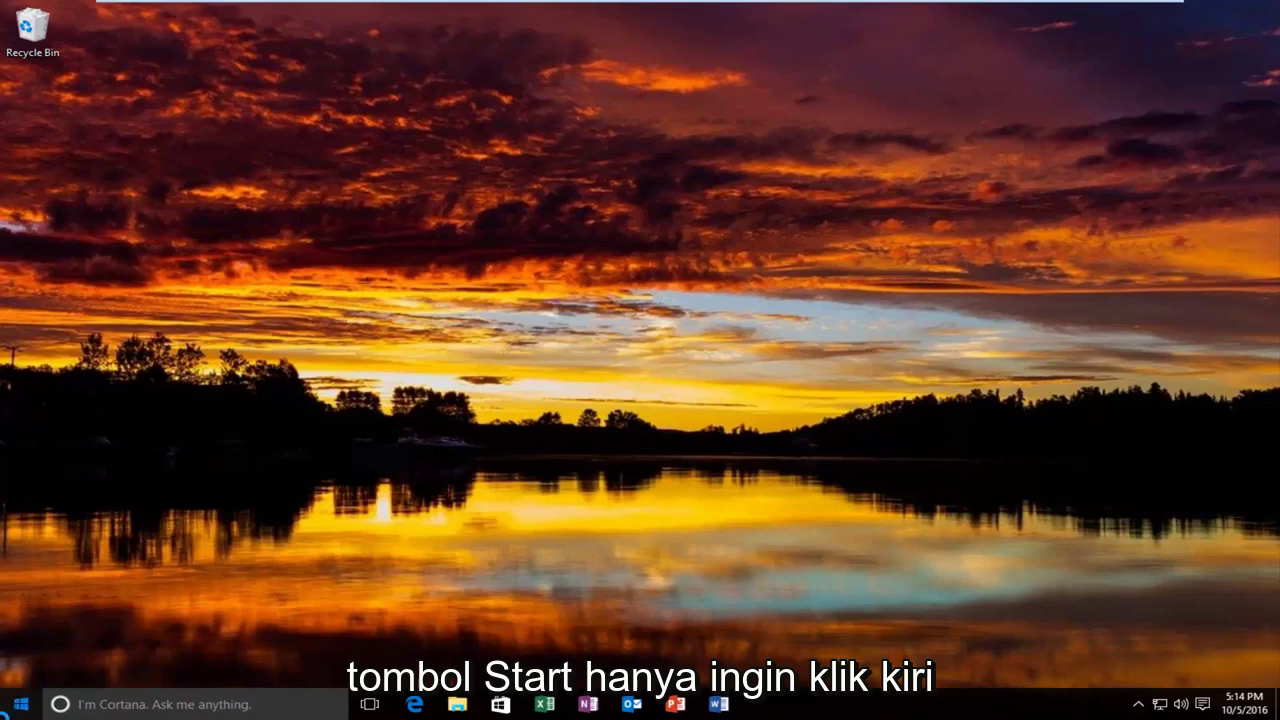
# Search for group policy, open the Local Group Policy Editor, and reposition and enlarge its window.
pyautogui.click(20, 704)
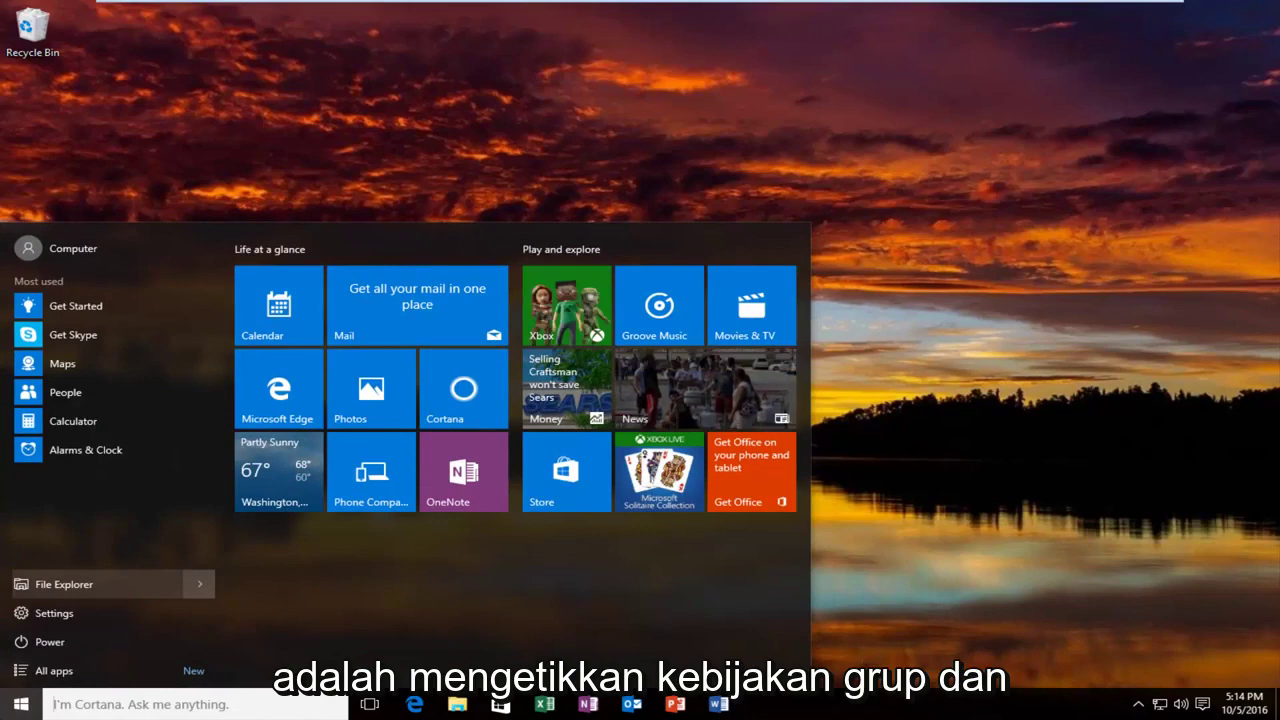
pyautogui.write('group policy')
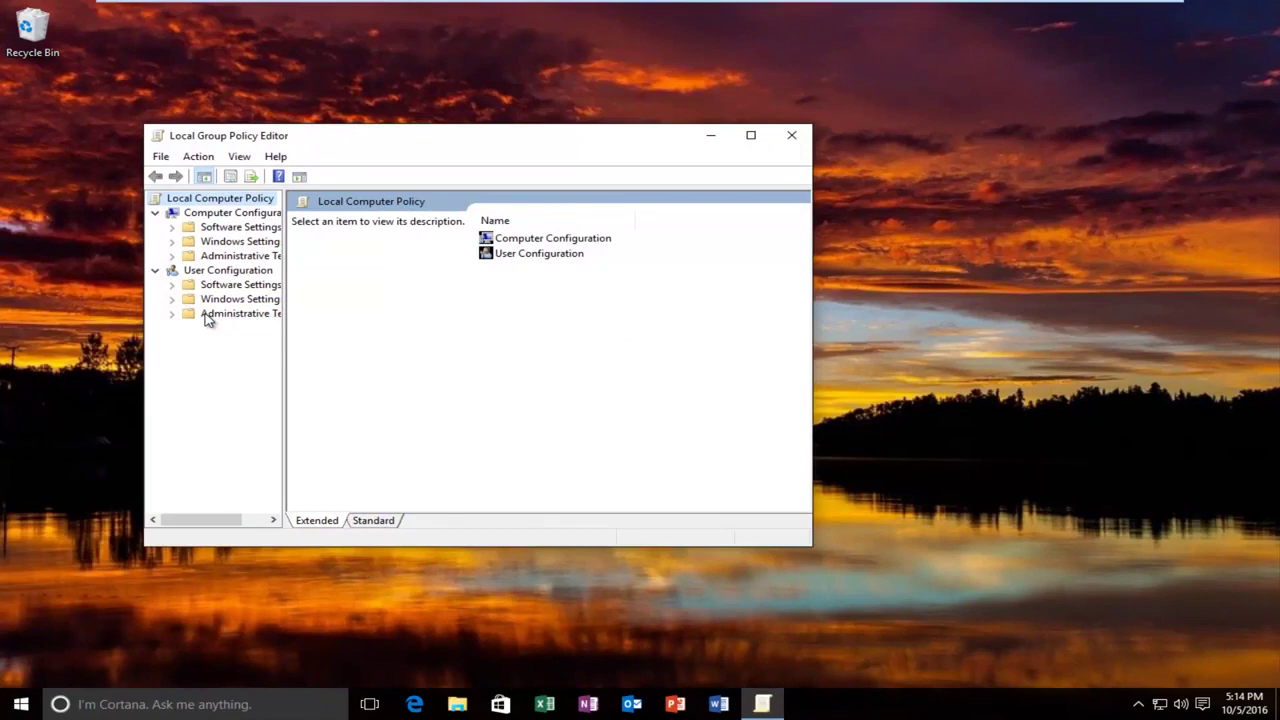
pyautogui.moveTo(343, 138); pyautogui.dragTo(325, 88)
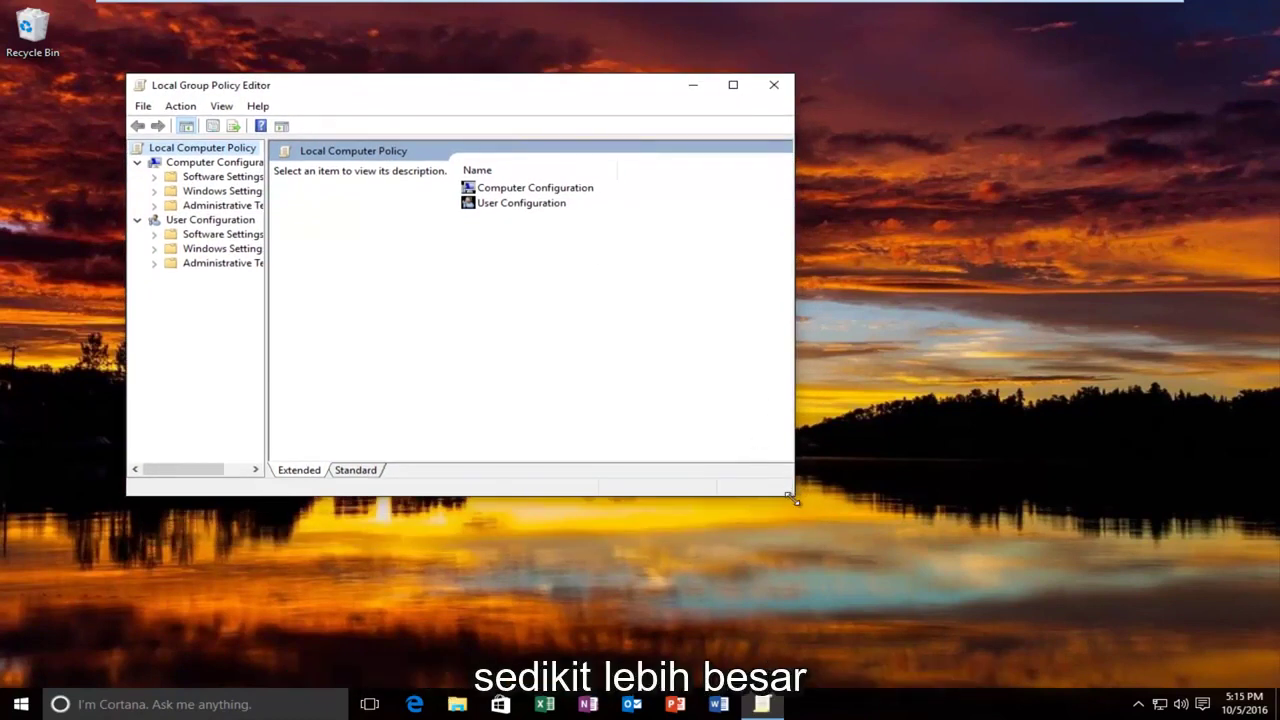
pyautogui.moveTo(796, 502); pyautogui.dragTo(1051, 643)
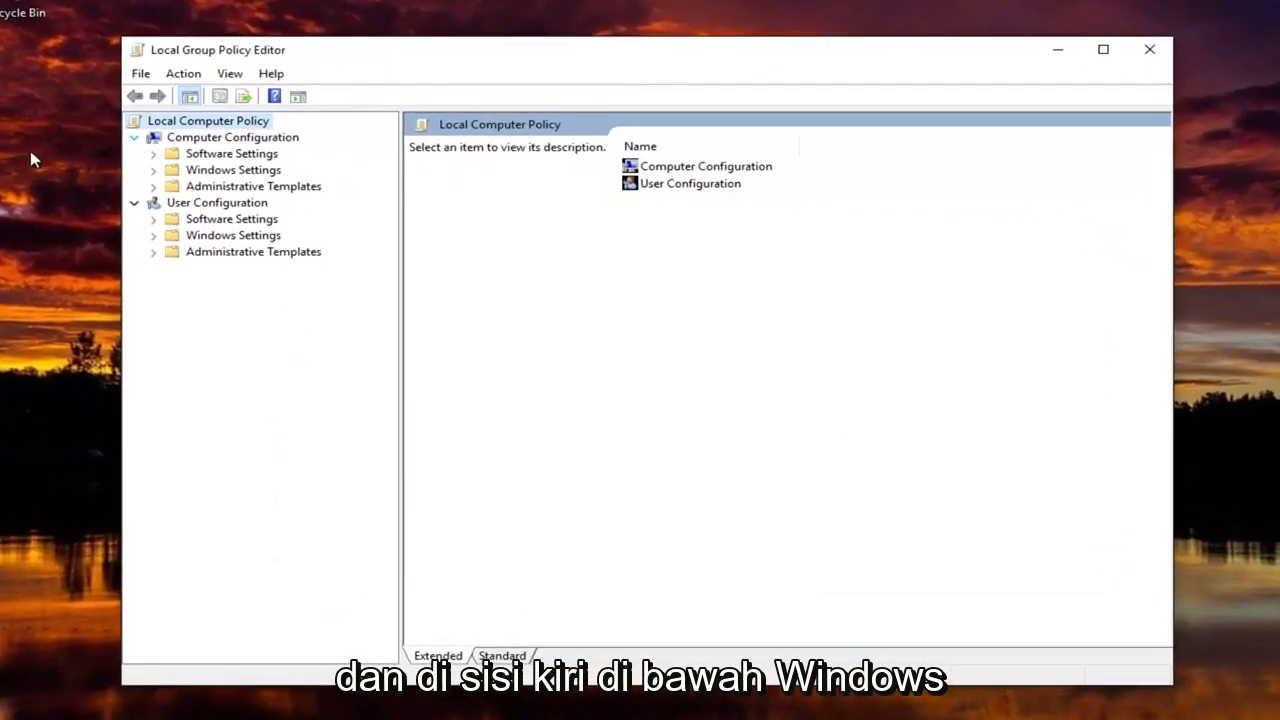
# Open Security Options in the Local Policies of Security Settings, within Computer Configuration's Windows Settings.
pyautogui.click(221, 171)
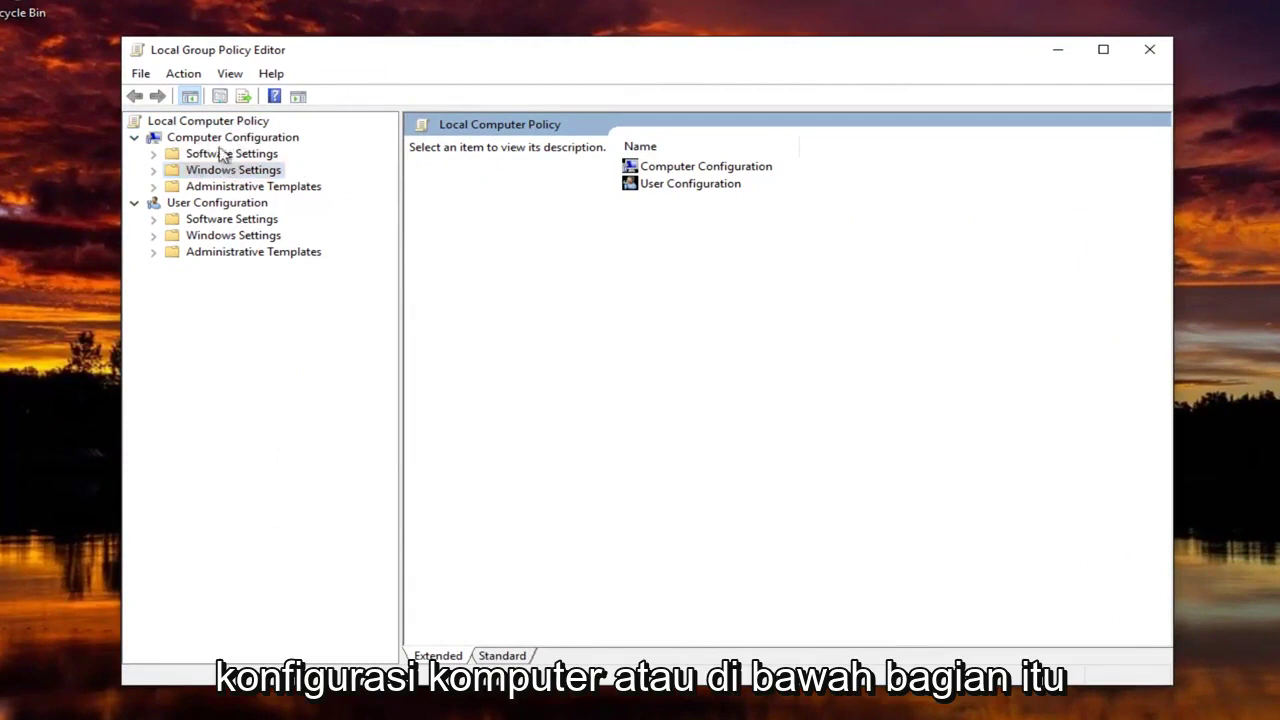
pyautogui.click(182, 139)
pyautogui.doubleClick(195, 174)
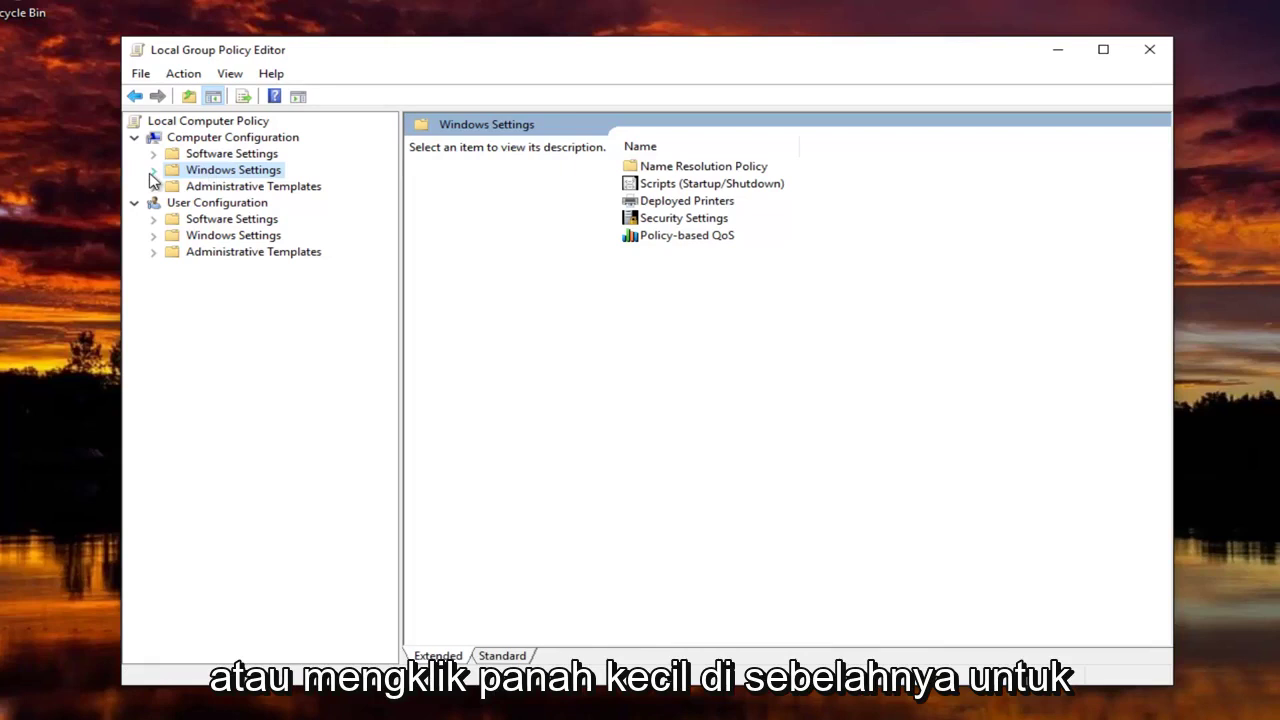
pyautogui.click(154, 171)
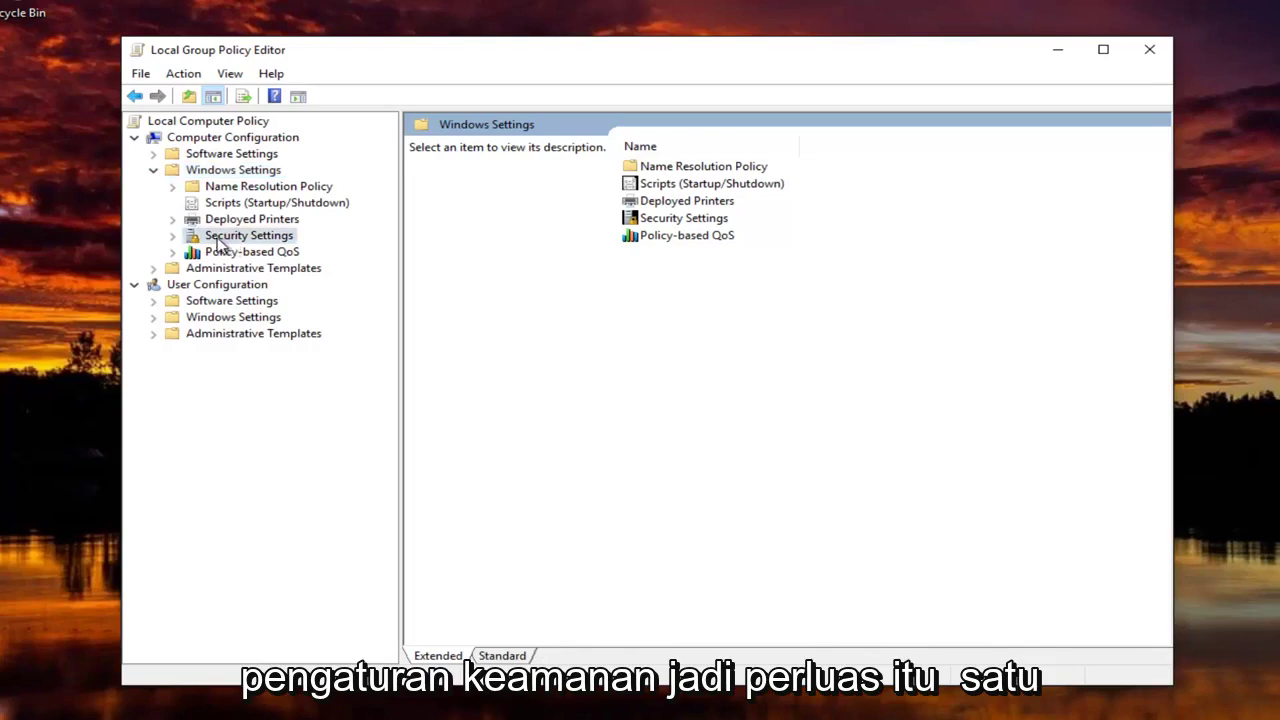
pyautogui.click(172, 240)
pyautogui.click(174, 238)
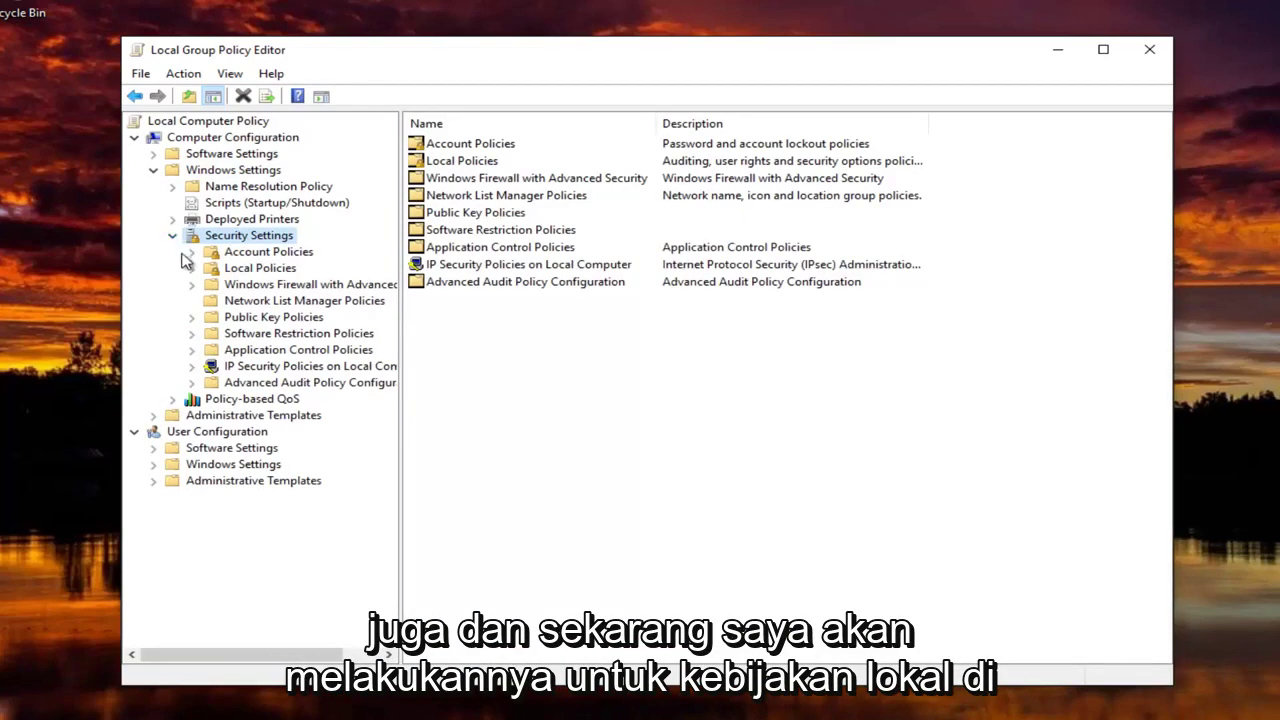
pyautogui.click(193, 270)
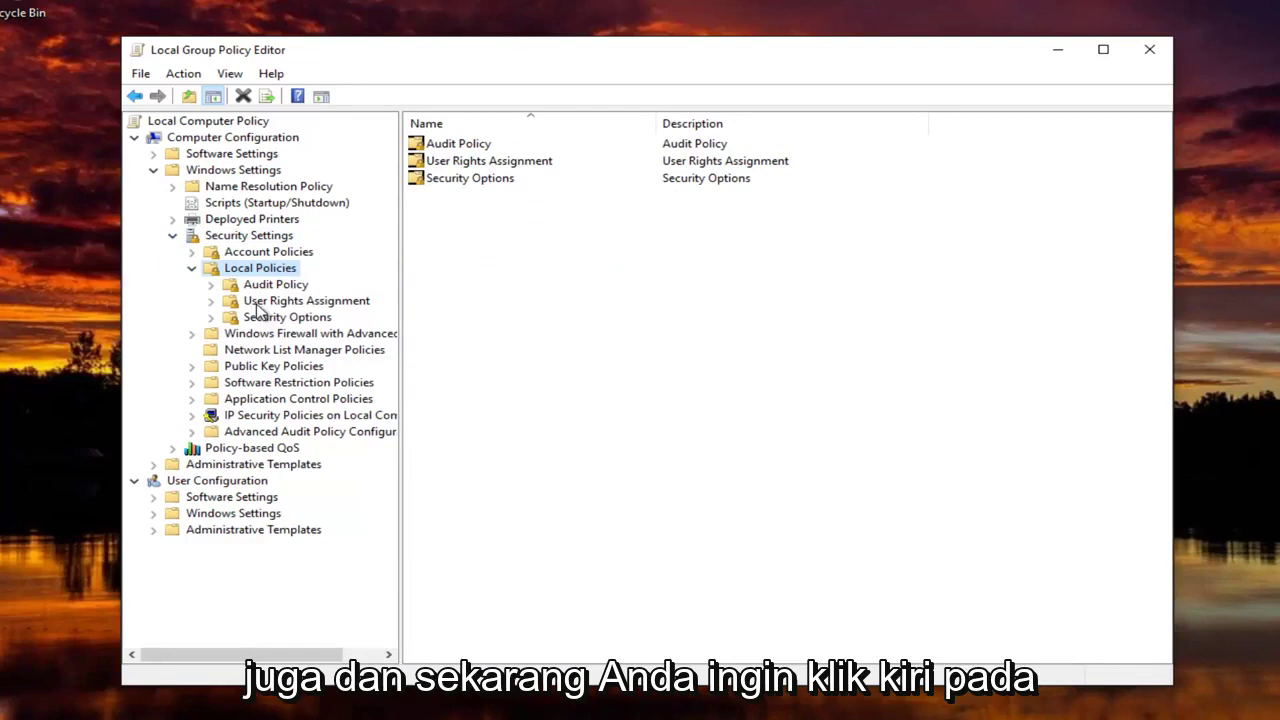
pyautogui.click(264, 316)
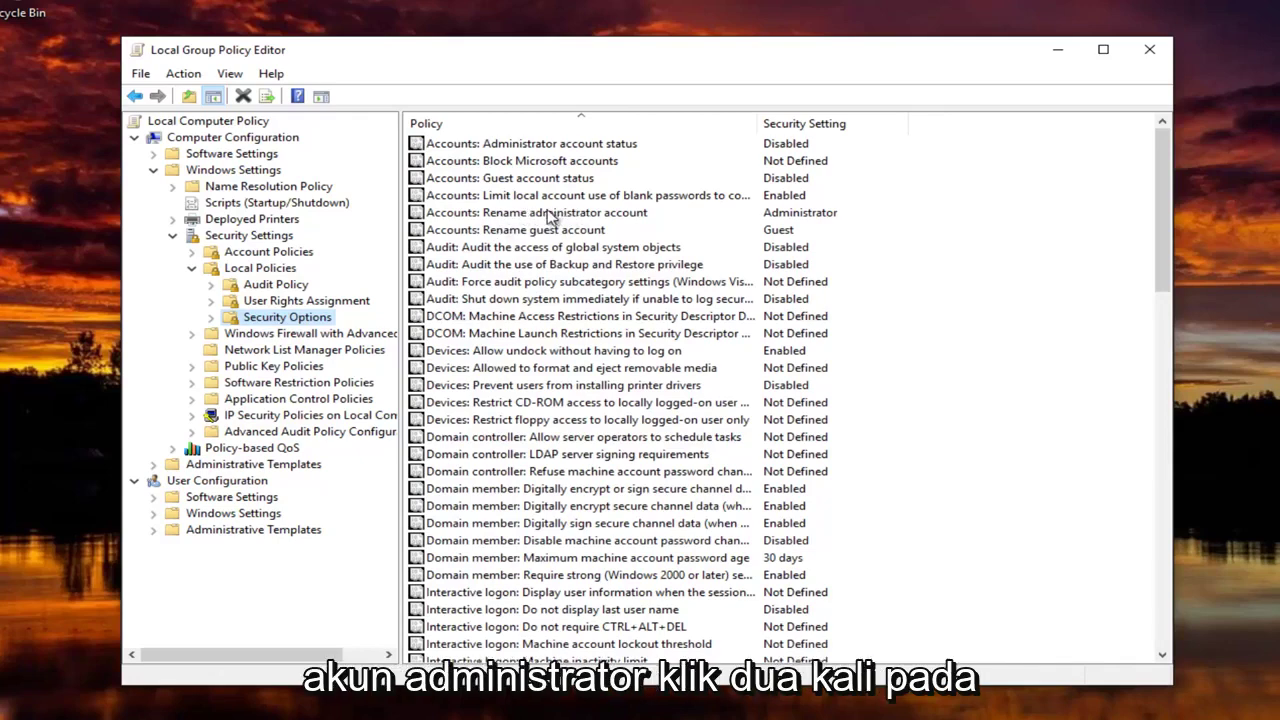
# Open the "Accounts: Rename administrator account" policy and save it with the name Administrator.
pyautogui.doubleClick(499, 214)
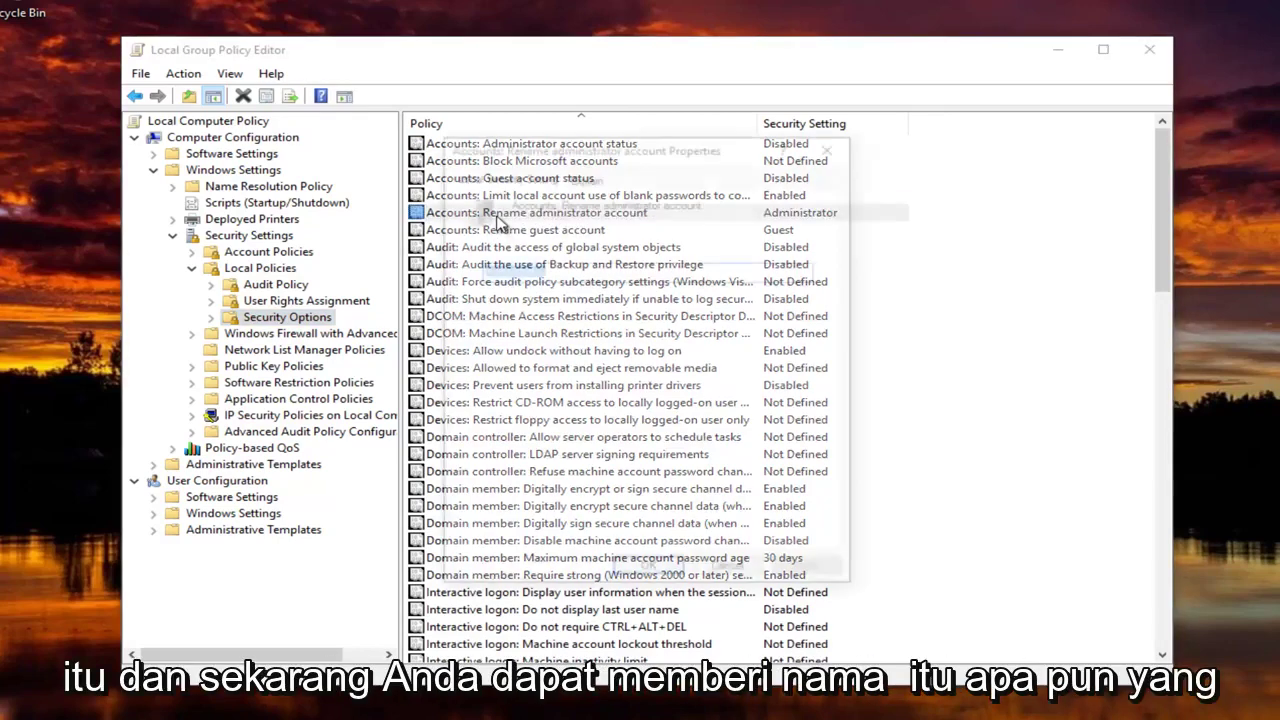
pyautogui.click(566, 272)
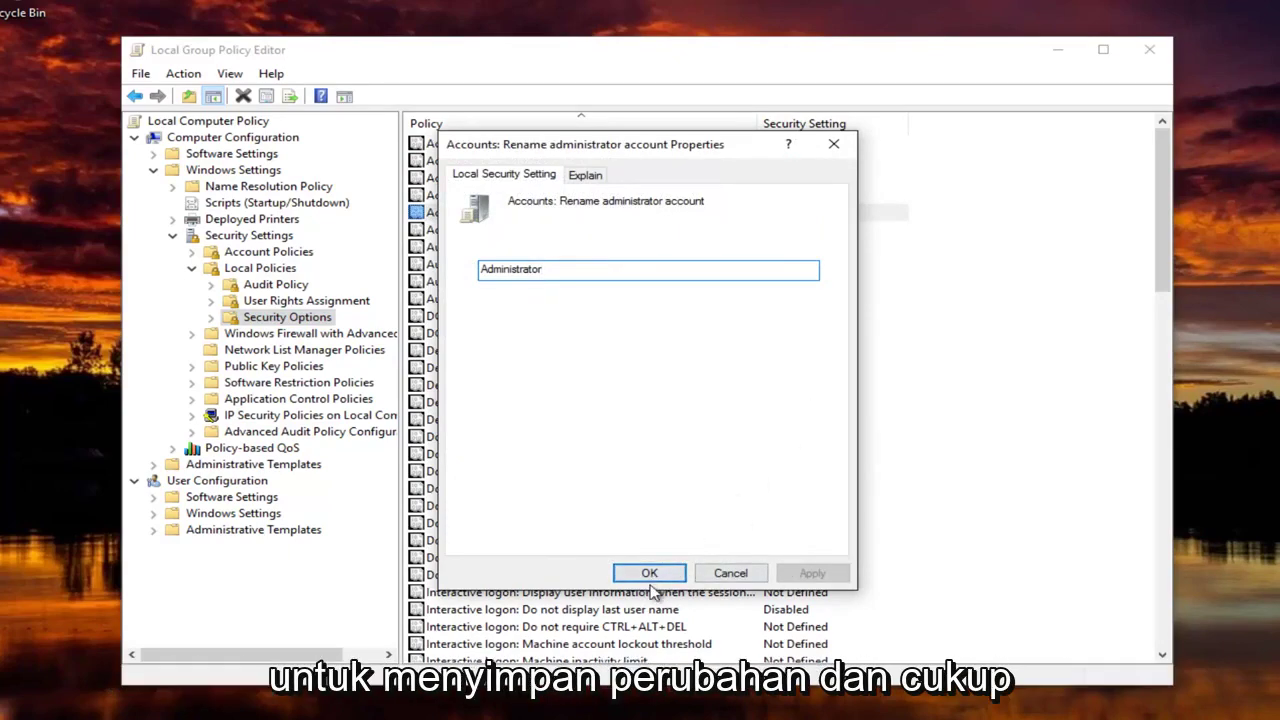
pyautogui.click(649, 575)
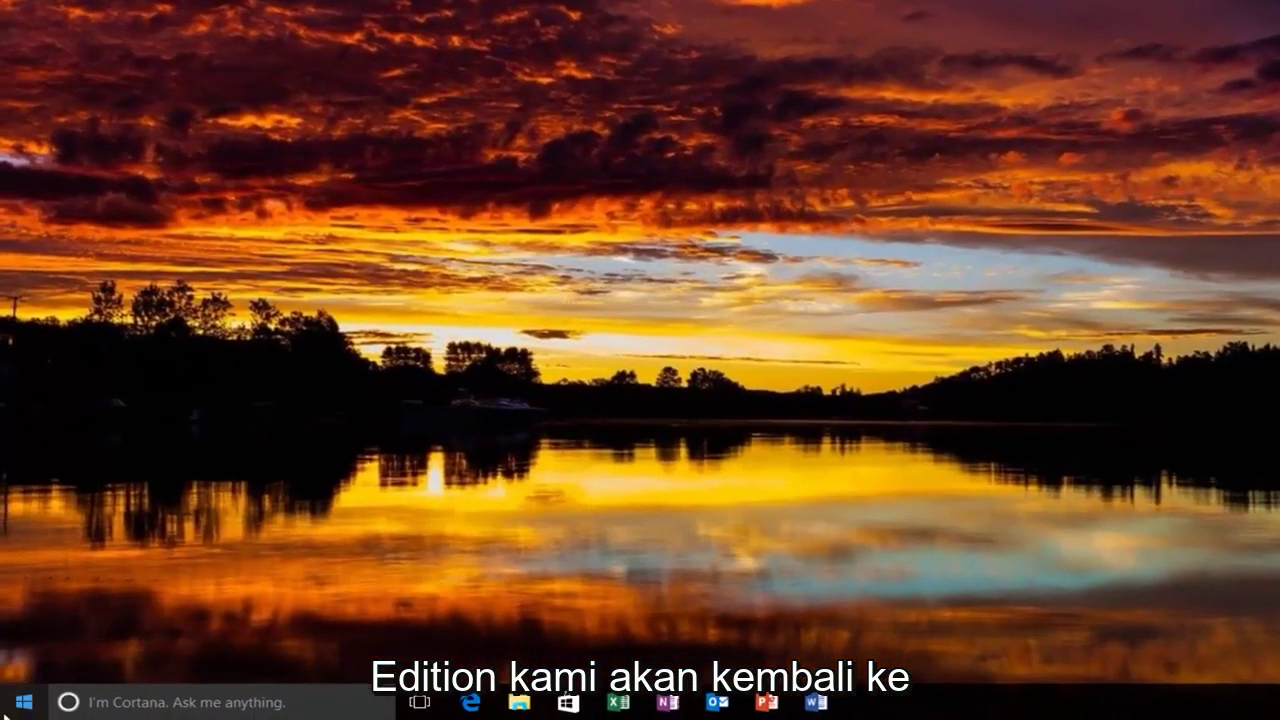
# Search for "computer man" and open Computer Management.
pyautogui.click(18, 712)
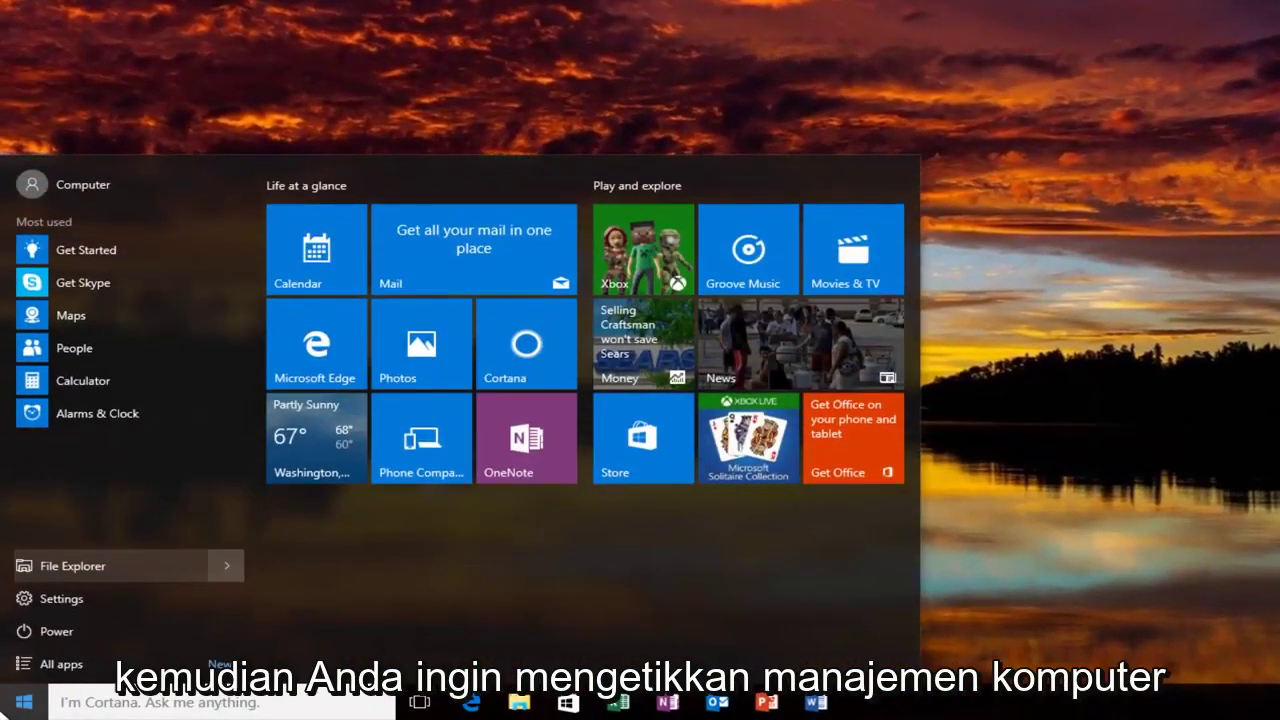
pyautogui.write('compute')
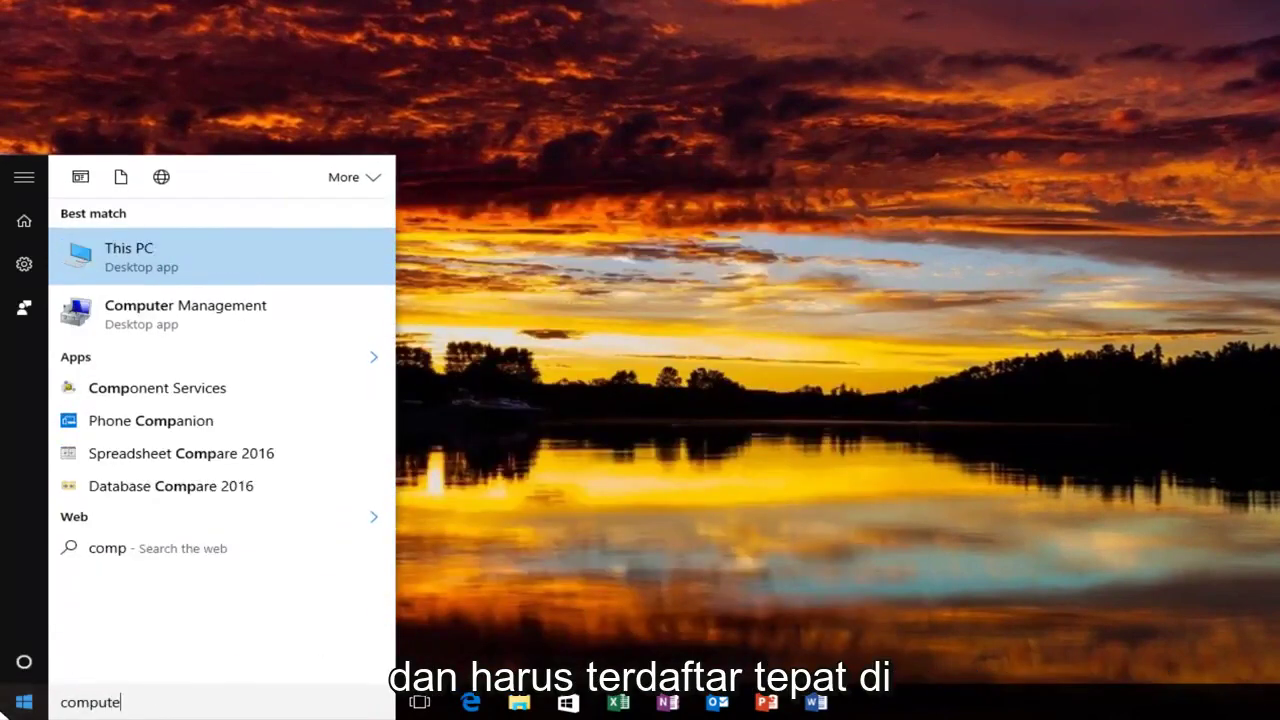
pyautogui.write('r ,am')
pyautogui.press('BackSpace')
pyautogui.press('BackSpace')
pyautogui.press('BackSpace')
pyautogui.press('BackSpace')
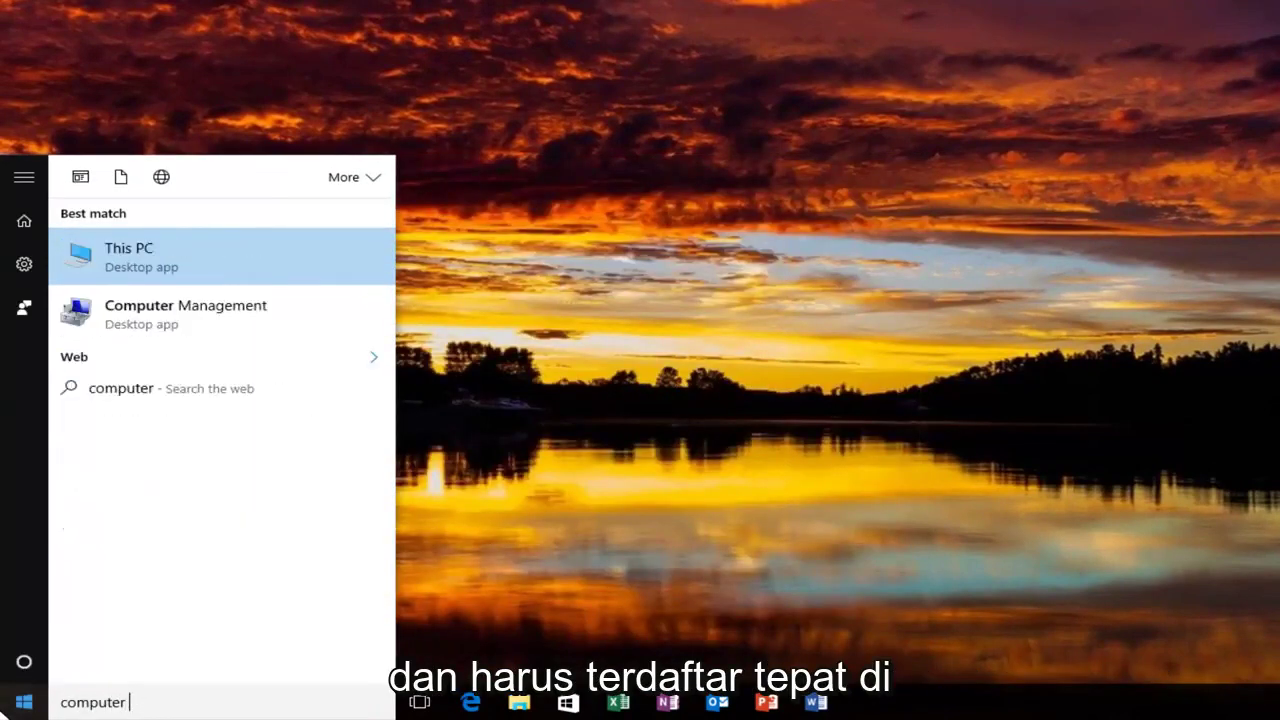
pyautogui.write('man')
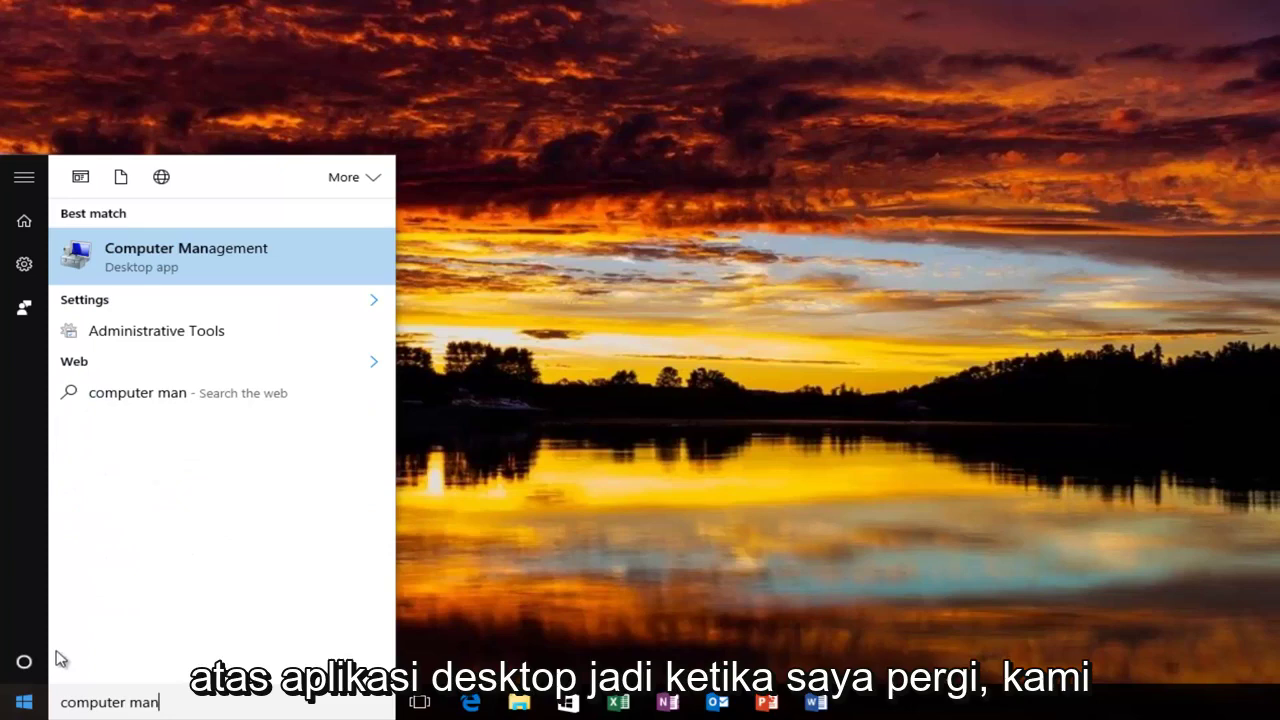
pyautogui.click(147, 260)
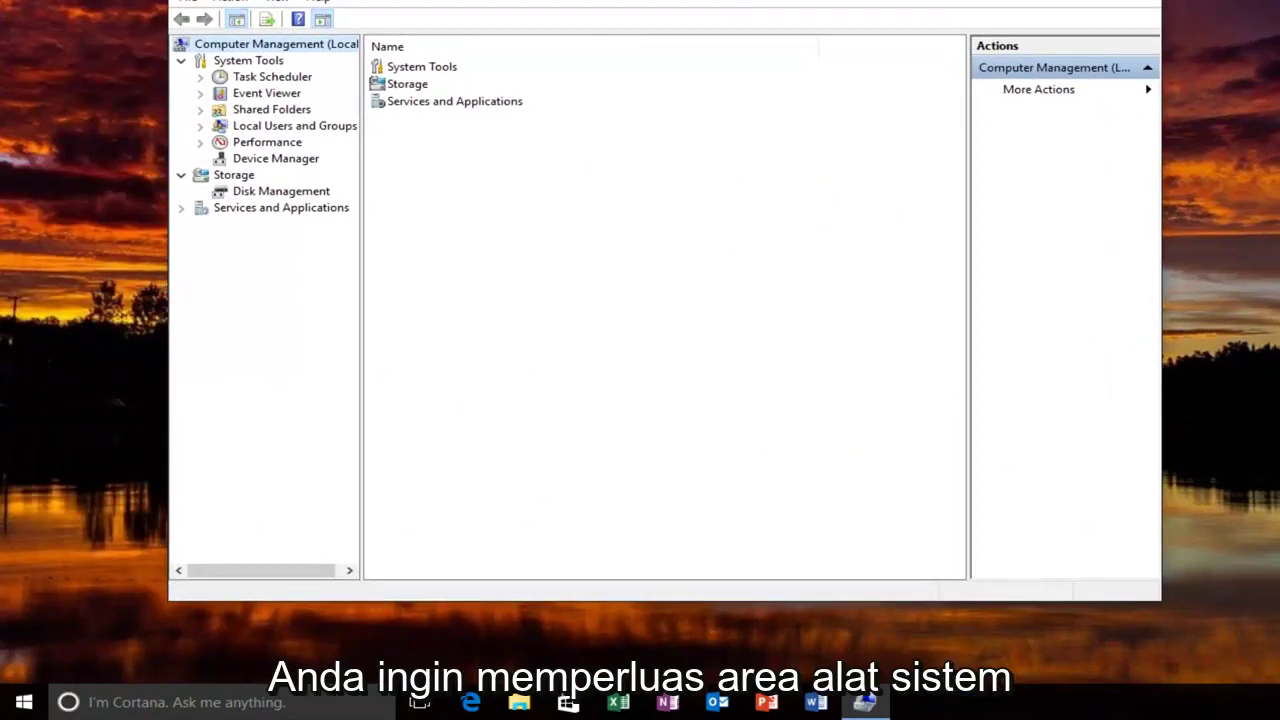
# Open the Users folder of Local Users and Groups in System Tools and fit the Description column to its text.
pyautogui.click(182, 62)
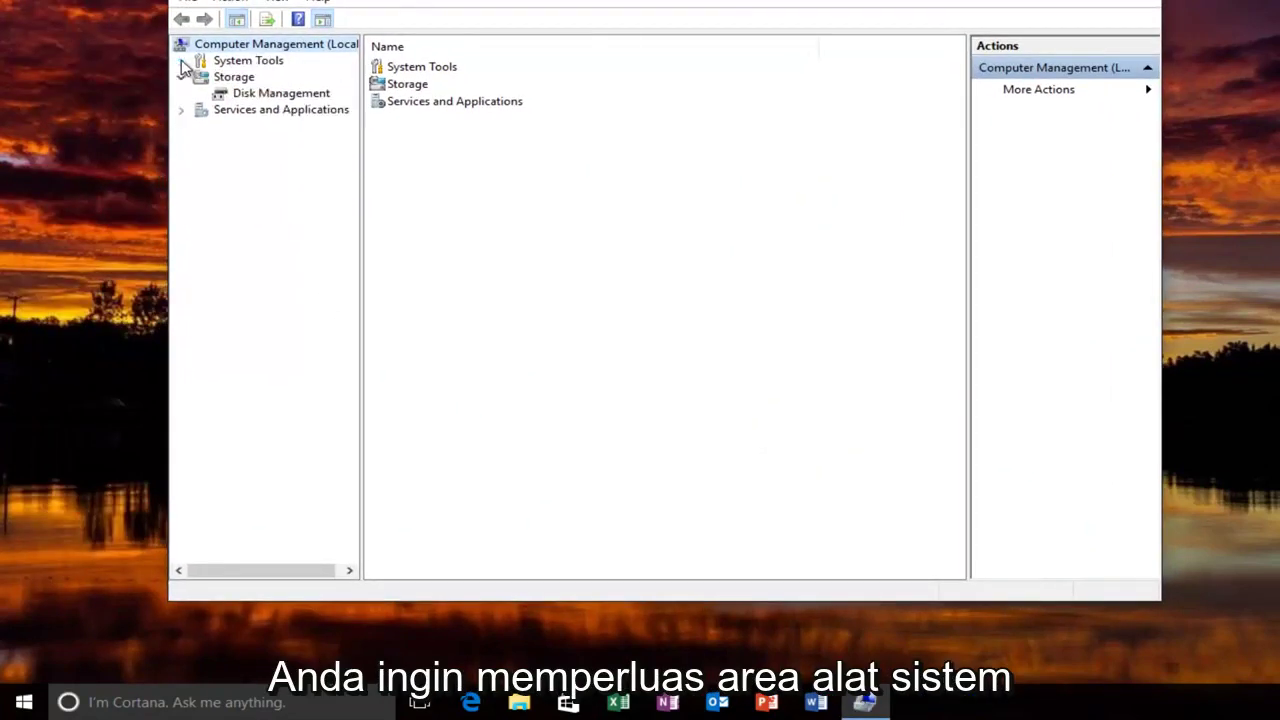
pyautogui.click(182, 62)
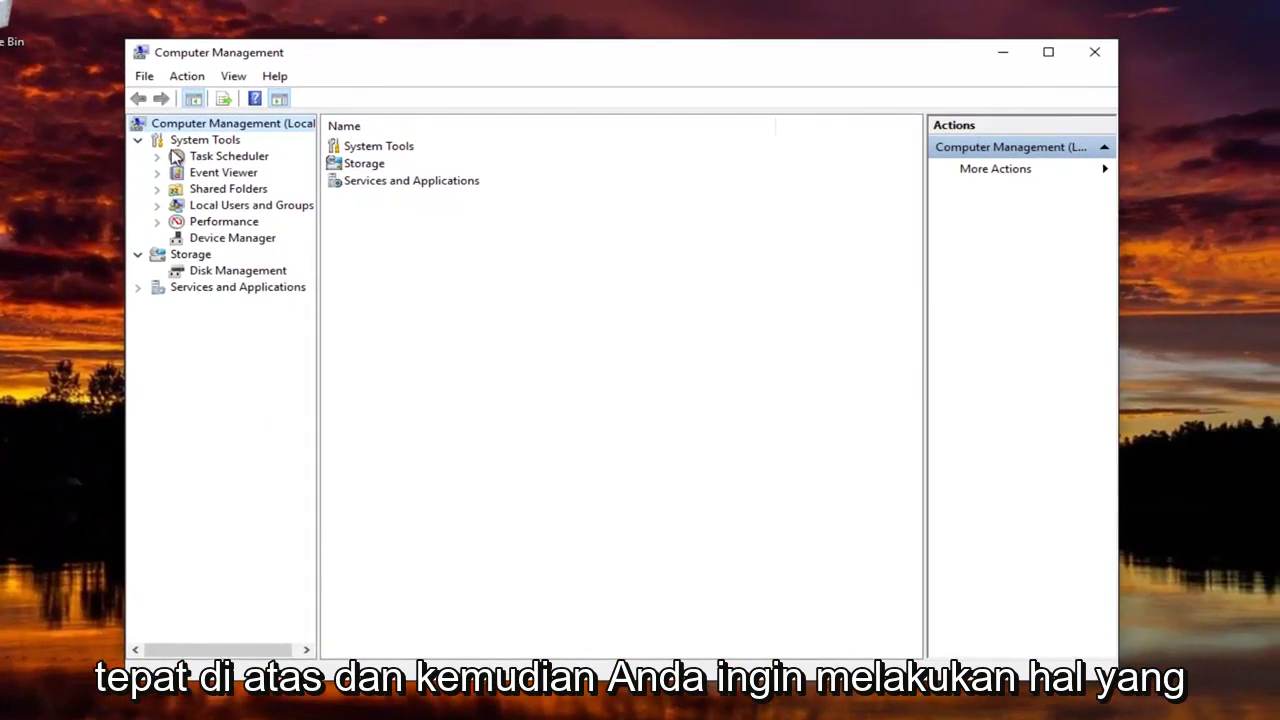
pyautogui.click(157, 206)
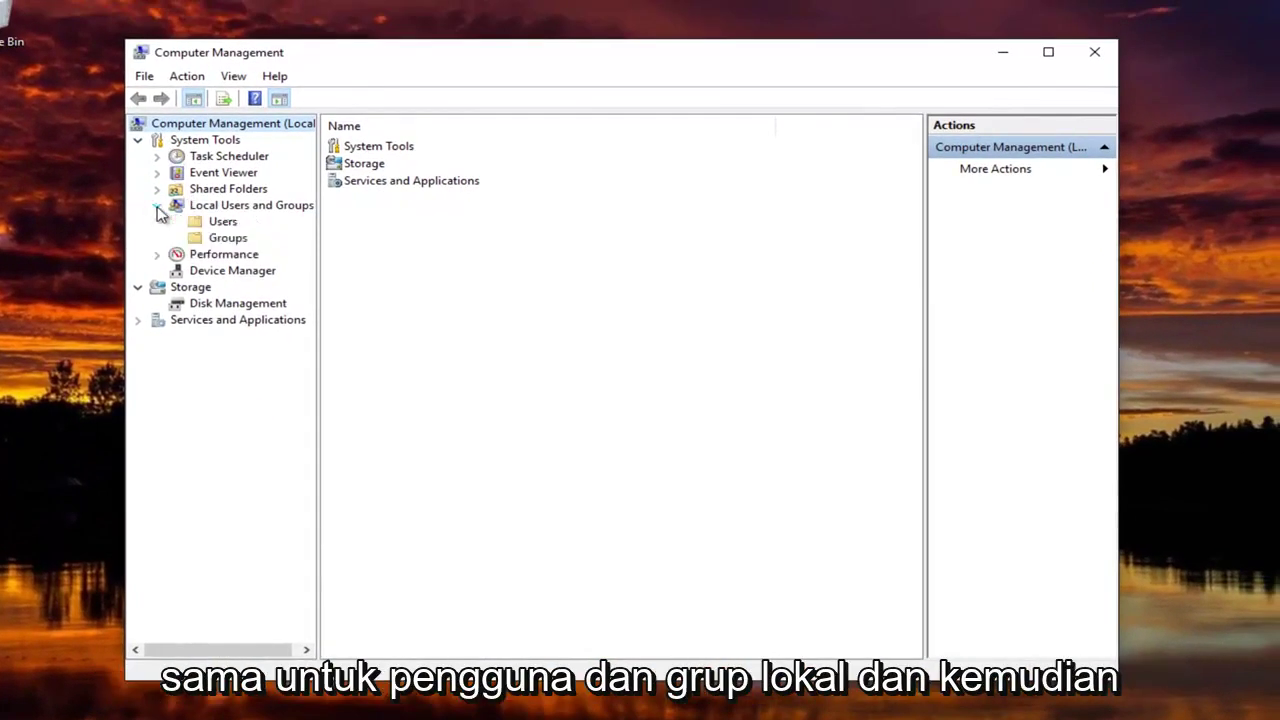
pyautogui.click(222, 224)
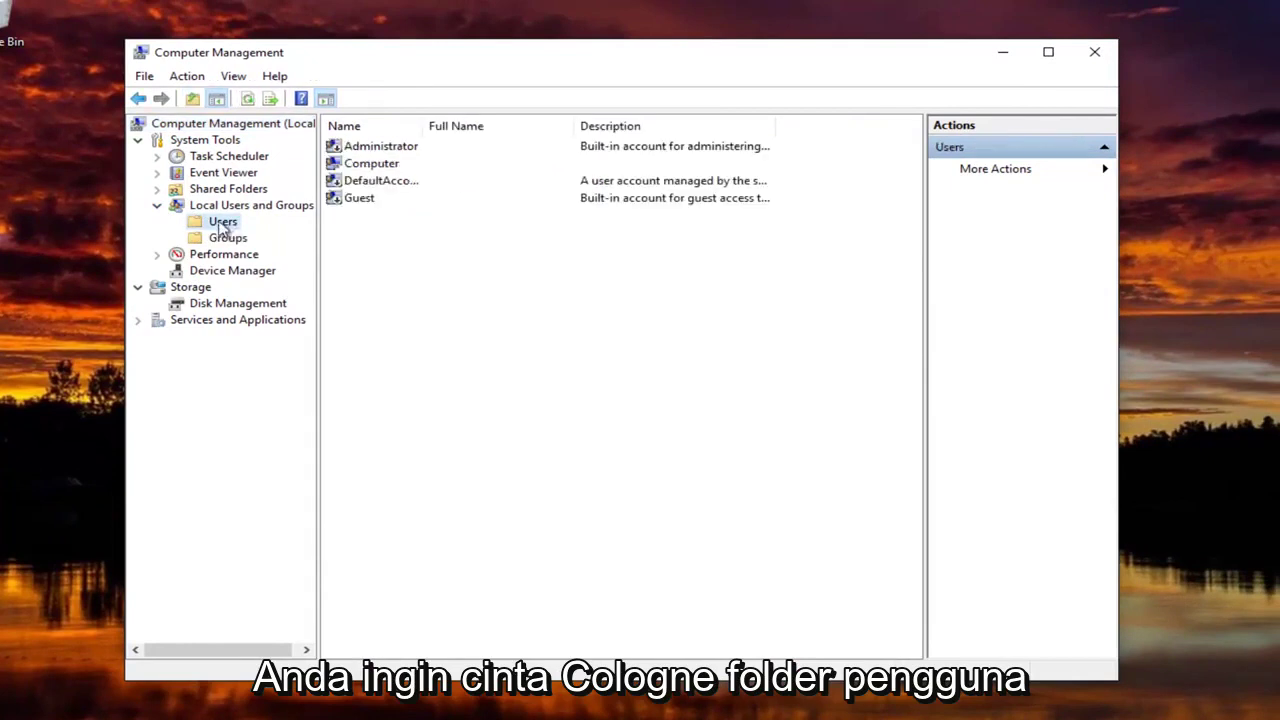
pyautogui.click(368, 148)
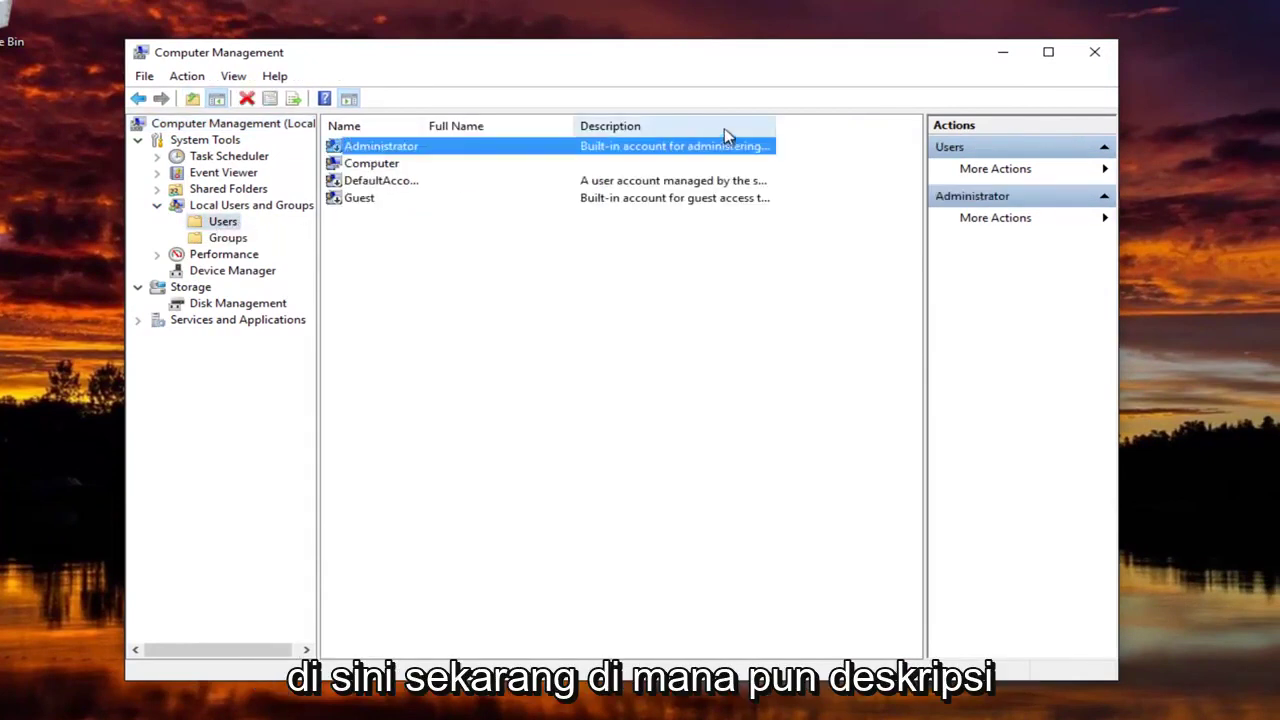
pyautogui.doubleClick(776, 126)
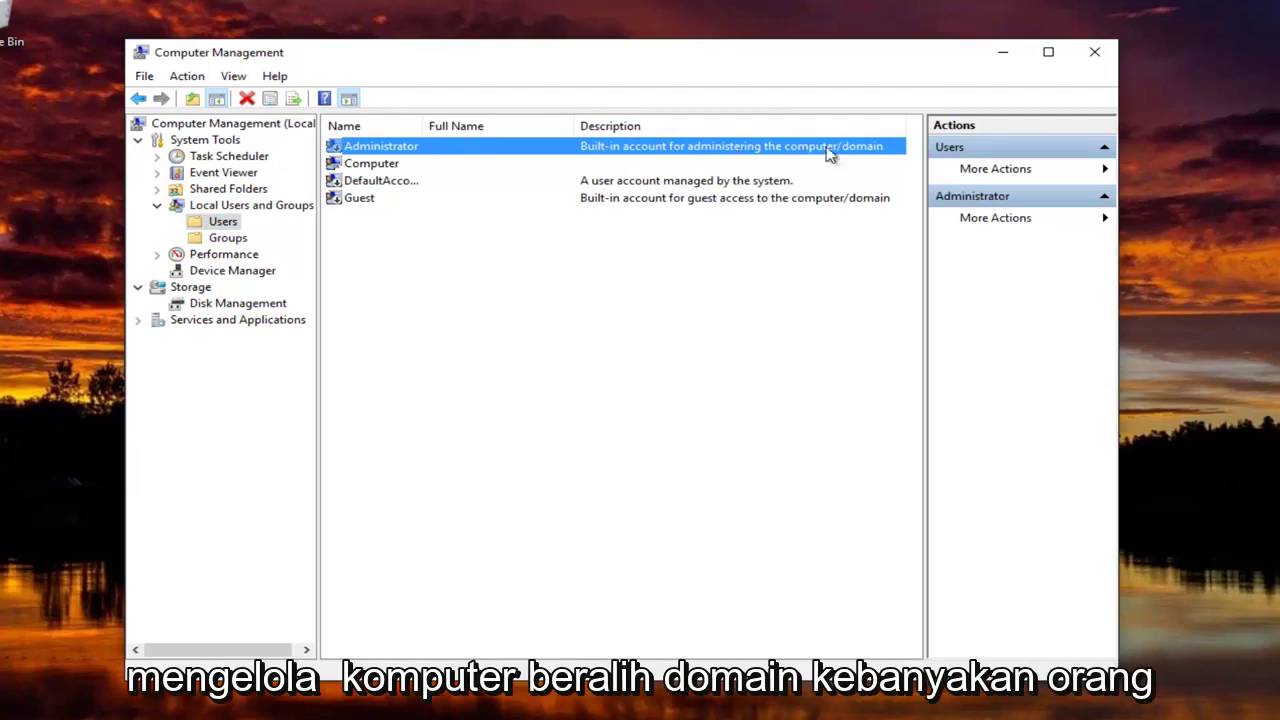
# Start renaming the built-in administrator account and accept Administrator as its name.
pyautogui.rightClick(374, 146)
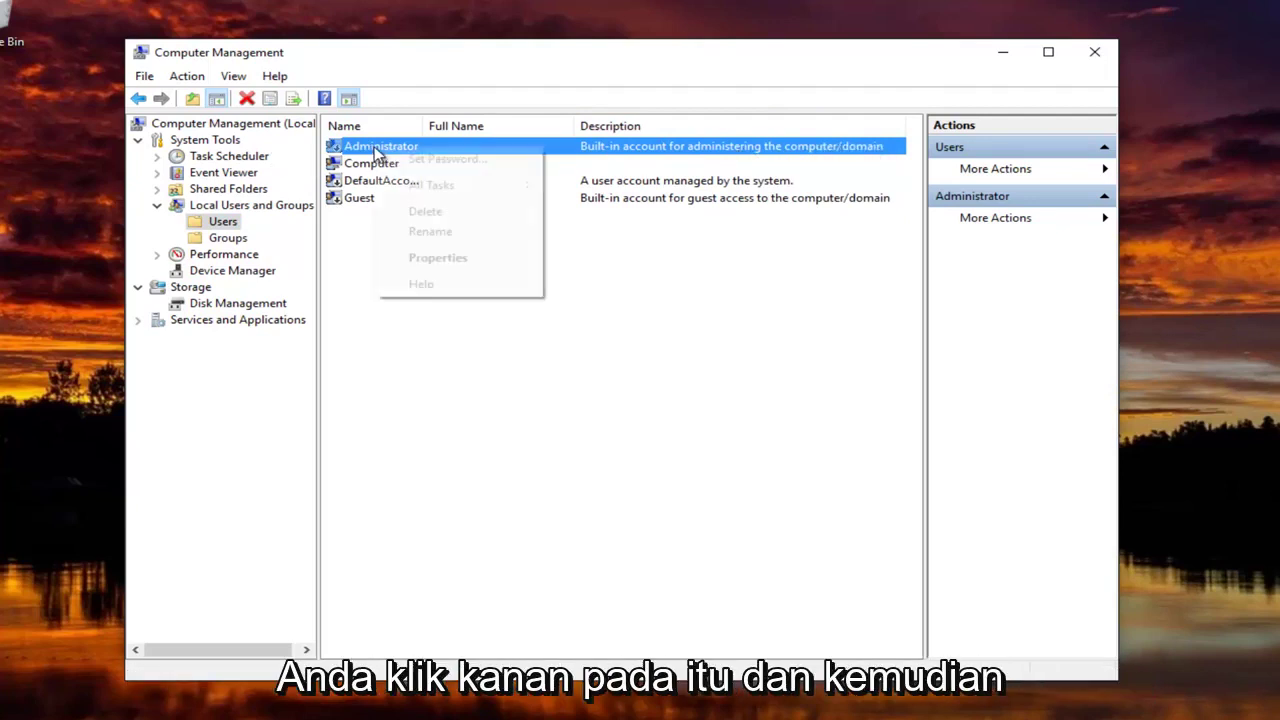
pyautogui.click(410, 232)
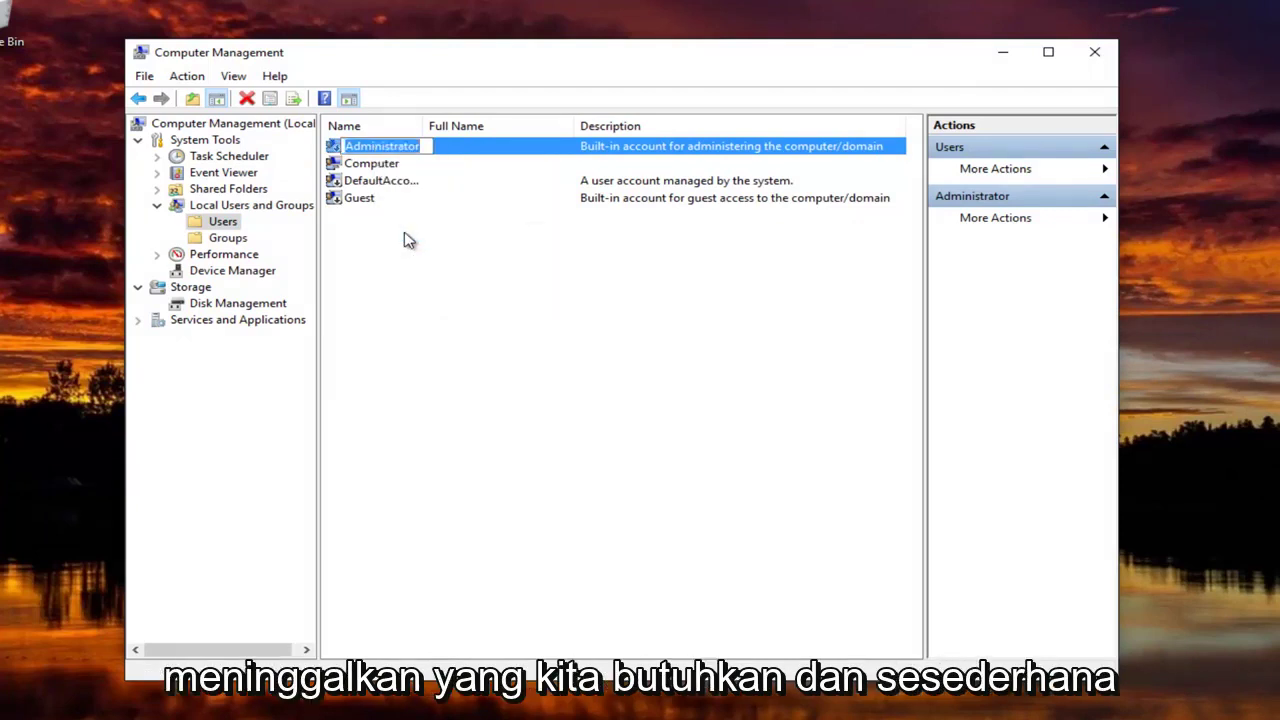
pyautogui.press('Return')
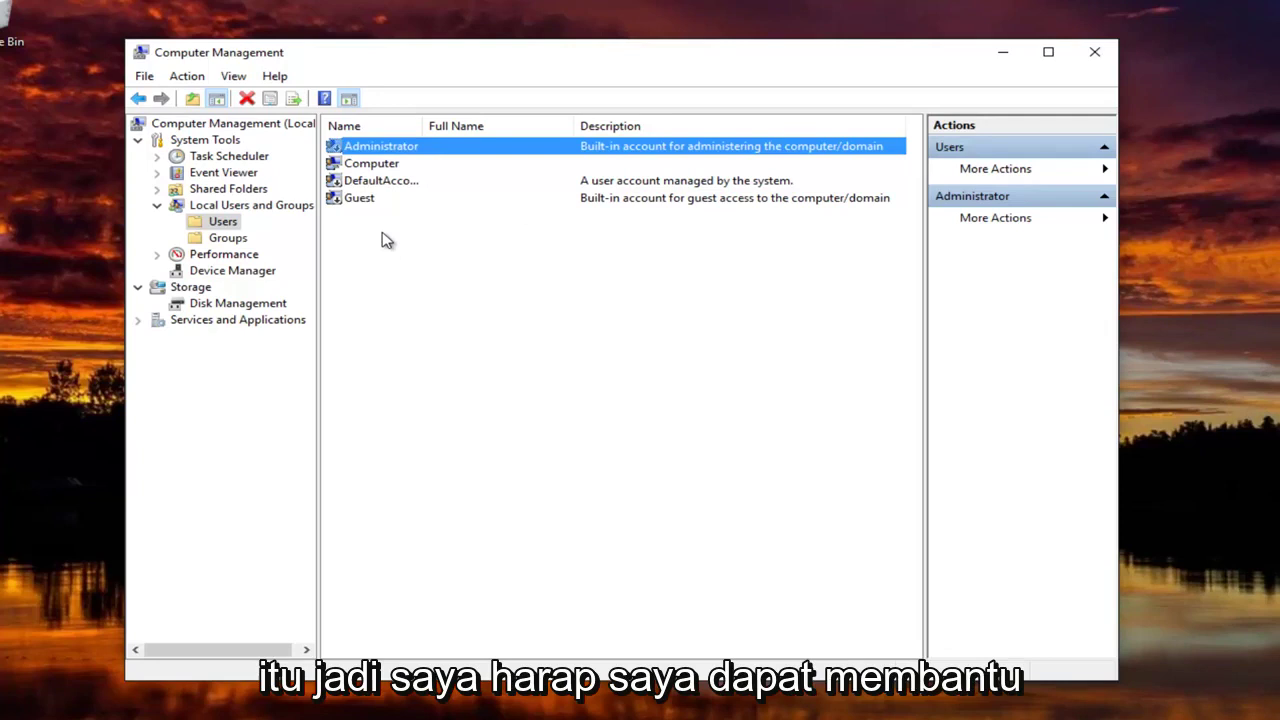